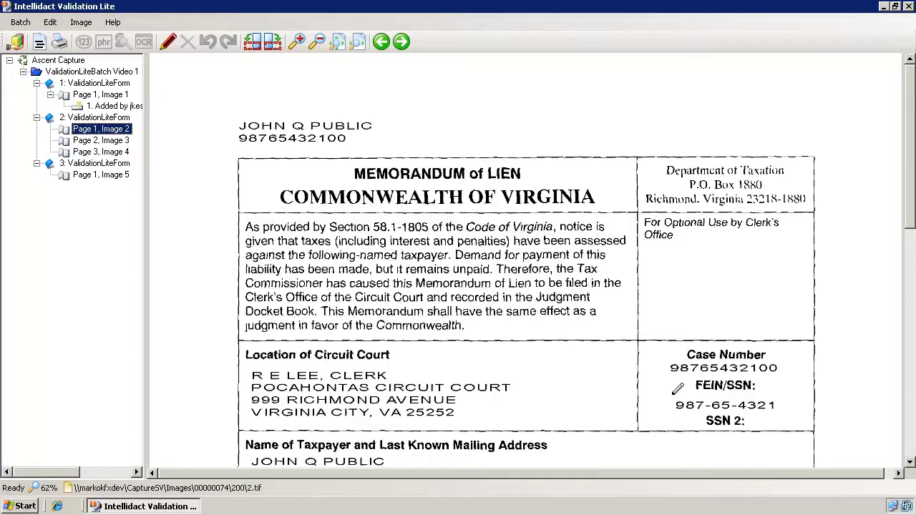
# Draw redaction boxes over the FEIN/SSN, the number under the taxpayer name, and the Case Number digits
pyautogui.moveTo(671, 396); pyautogui.dragTo(782, 414)
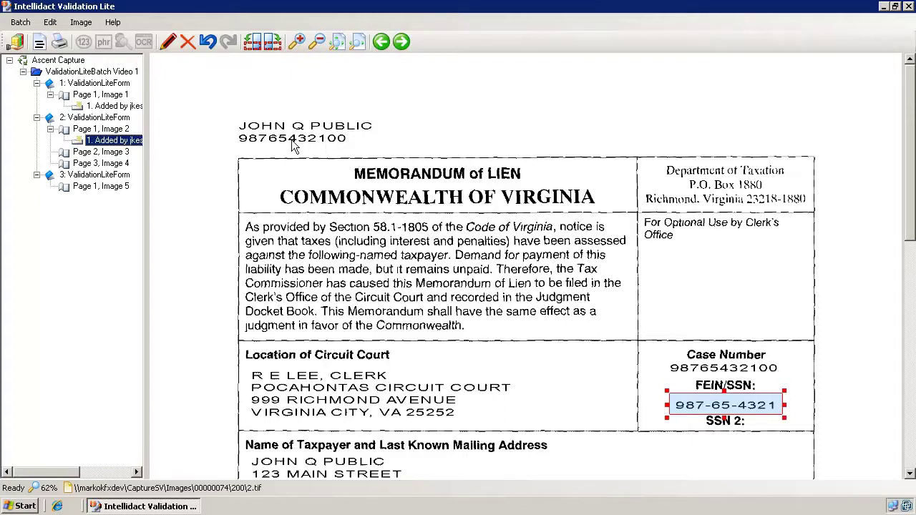
pyautogui.click(238, 130)
pyautogui.moveTo(236, 131); pyautogui.dragTo(327, 147)
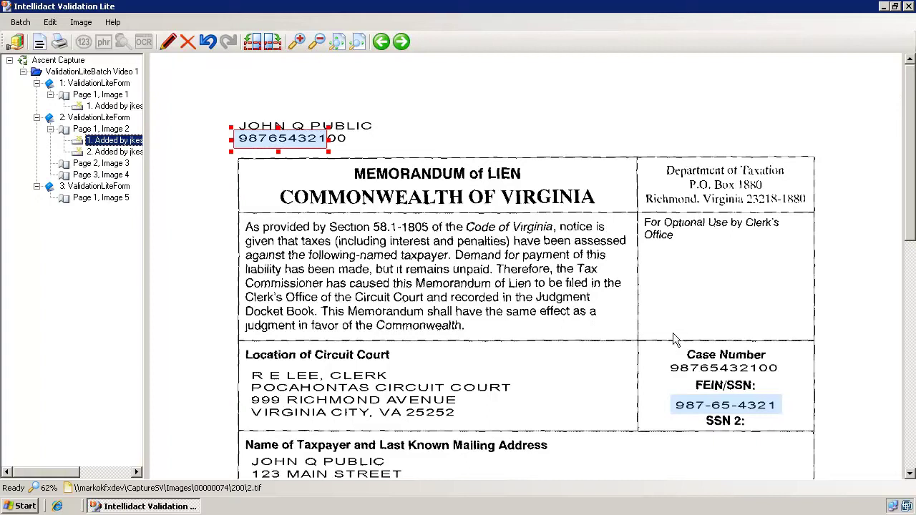
pyautogui.moveTo(665, 363); pyautogui.dragTo(760, 375)
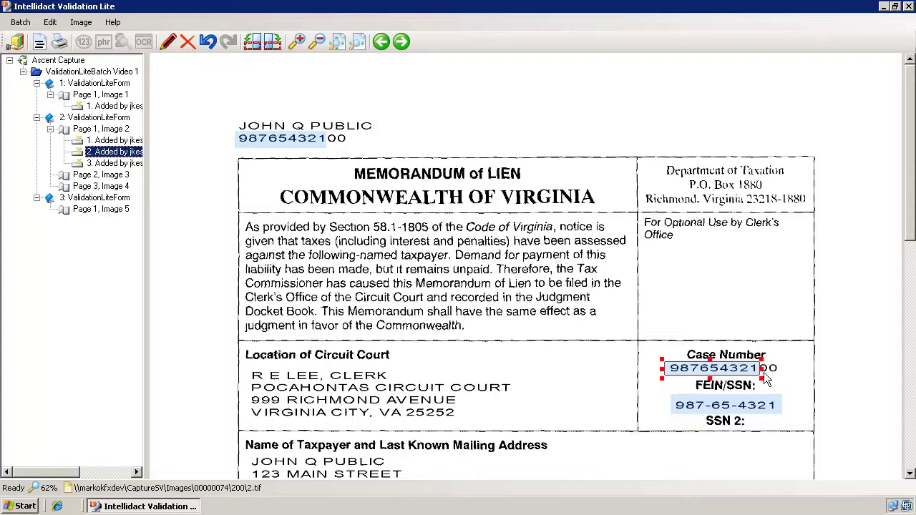
pyautogui.click(40, 43)
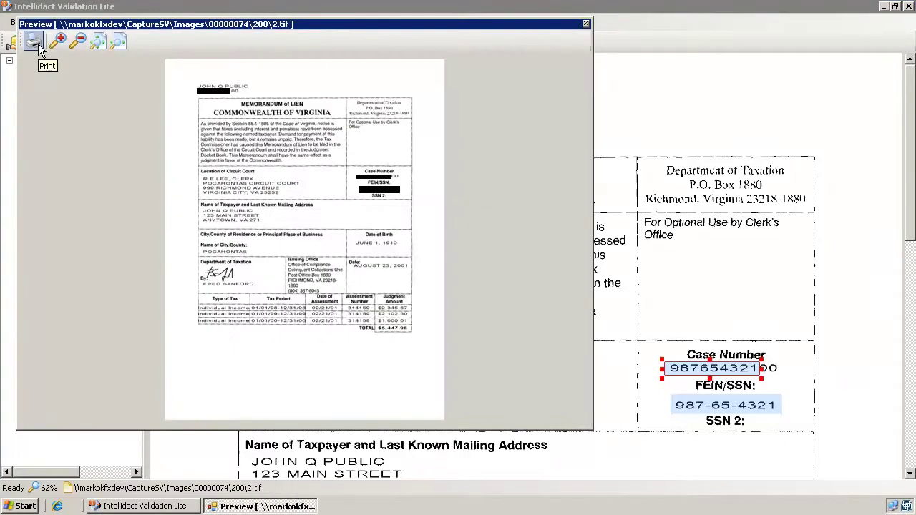
pyautogui.click(59, 42)
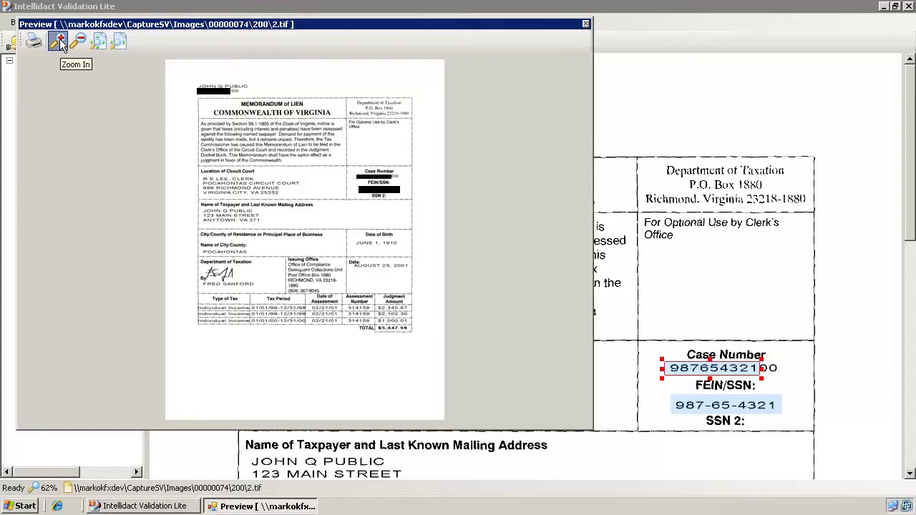
pyautogui.click(59, 42)
pyautogui.click(59, 42)
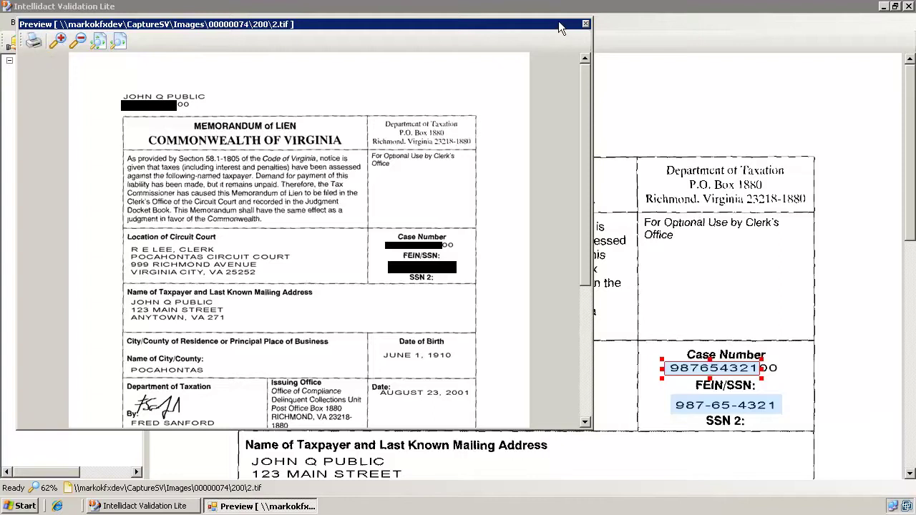
pyautogui.click(584, 25)
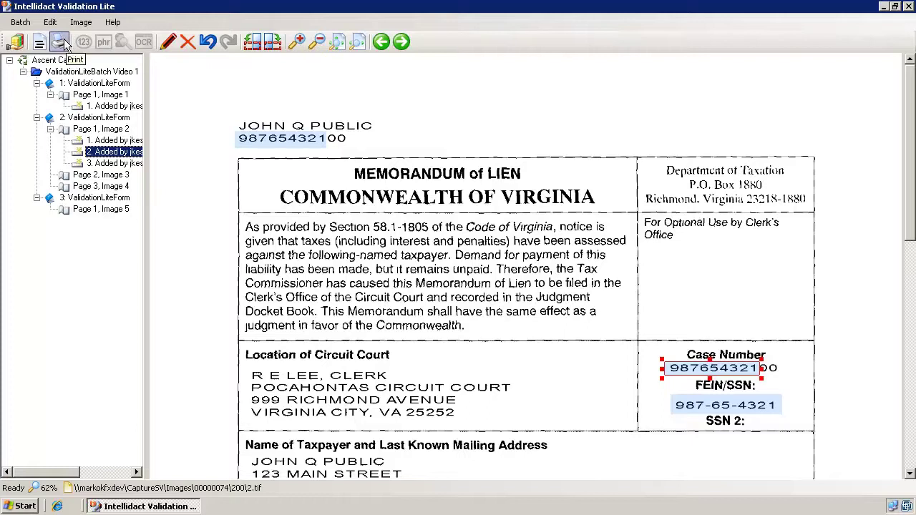
pyautogui.click(60, 43)
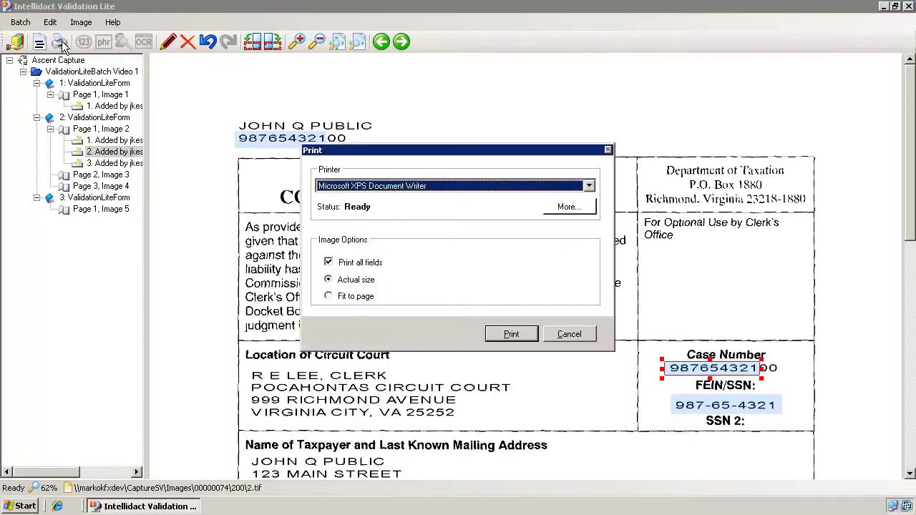
pyautogui.doubleClick(329, 265)
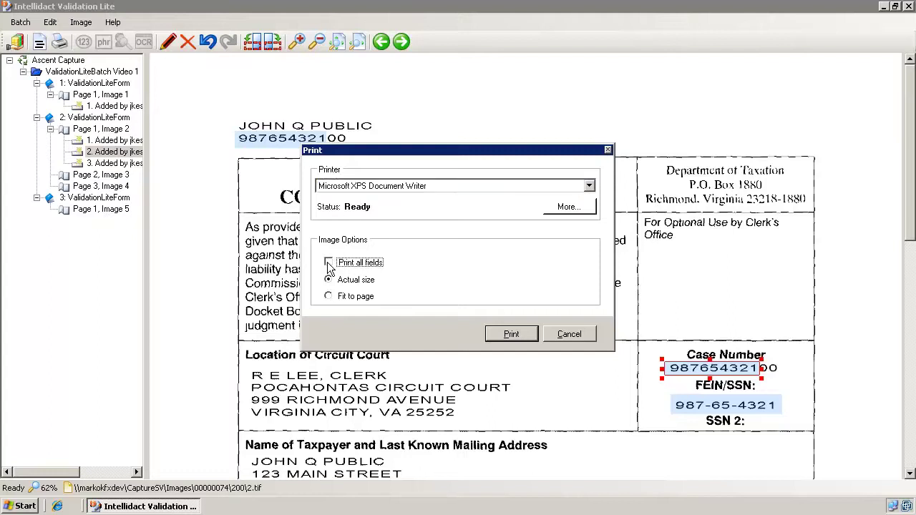
pyautogui.click(570, 335)
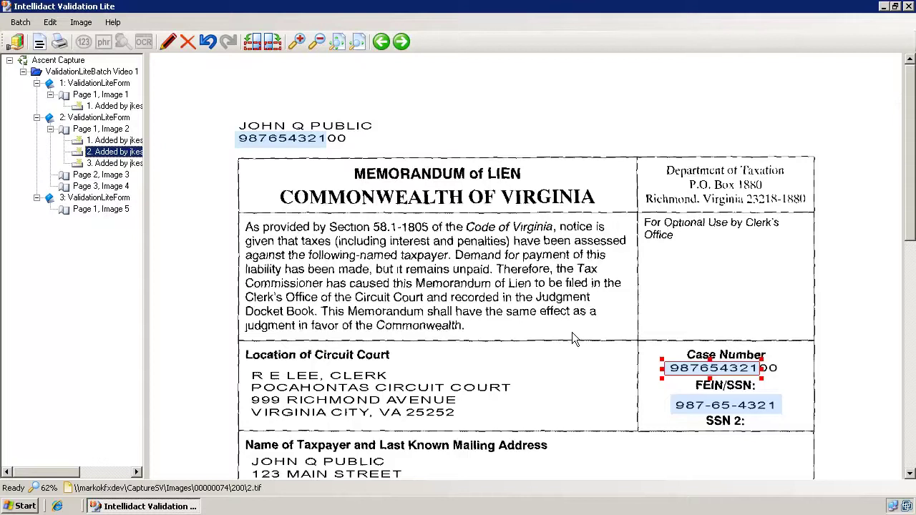
# Go to Page 1, Image 5 and save the lien memorandum's redaction changes
pyautogui.click(92, 213)
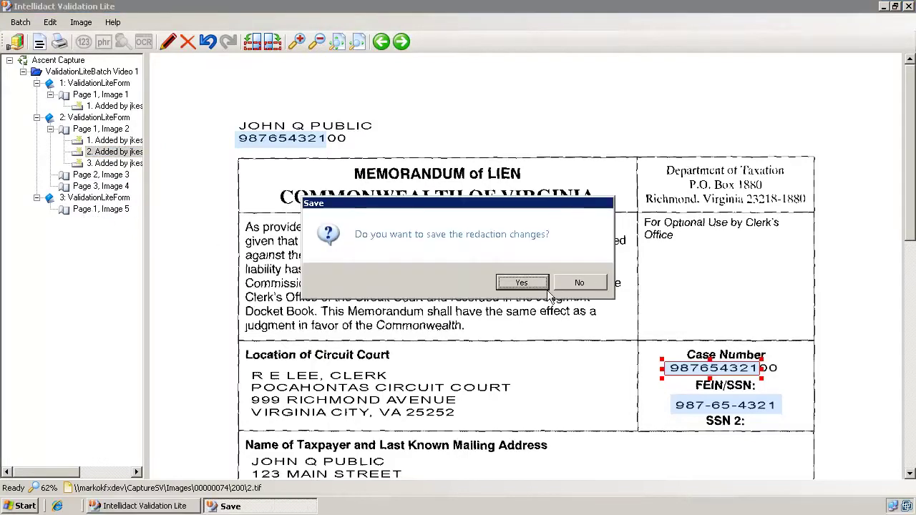
pyautogui.click(522, 283)
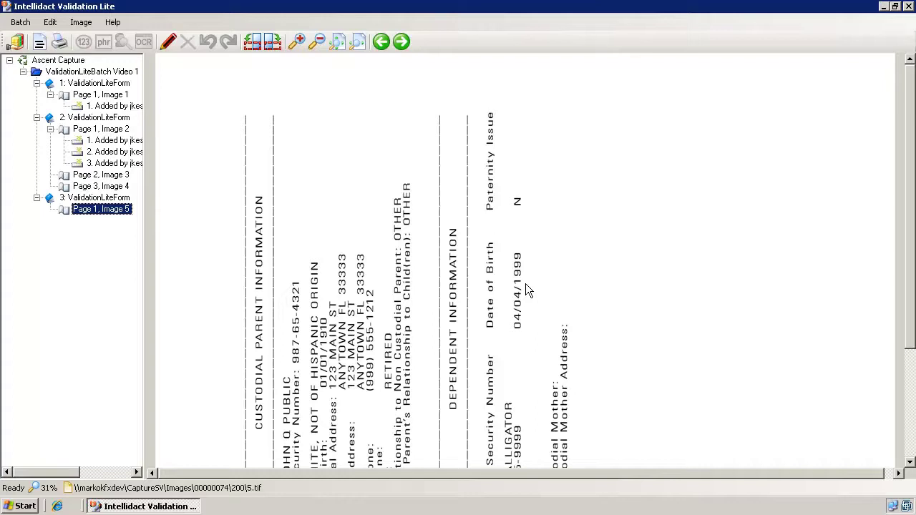
# Rotate the custodial parent page right twice and left once so it reads upright
pyautogui.click(276, 44)
pyautogui.click(275, 44)
pyautogui.click(255, 43)
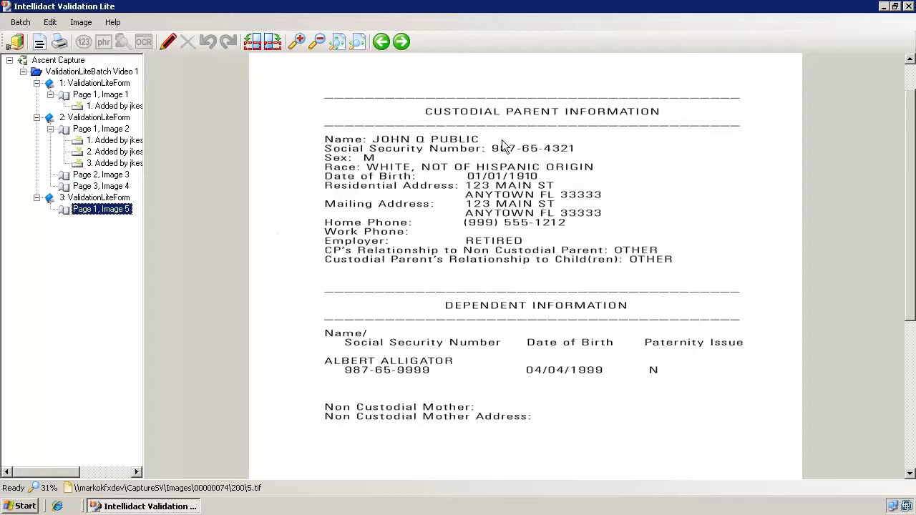
# Redact the parent's SSN and the dependent's name, birth date and SSN, plus a box near Non Custodial Mother
pyautogui.click(168, 43)
pyautogui.moveTo(490, 143); pyautogui.dragTo(584, 157)
pyautogui.moveTo(322, 355); pyautogui.dragTo(458, 370)
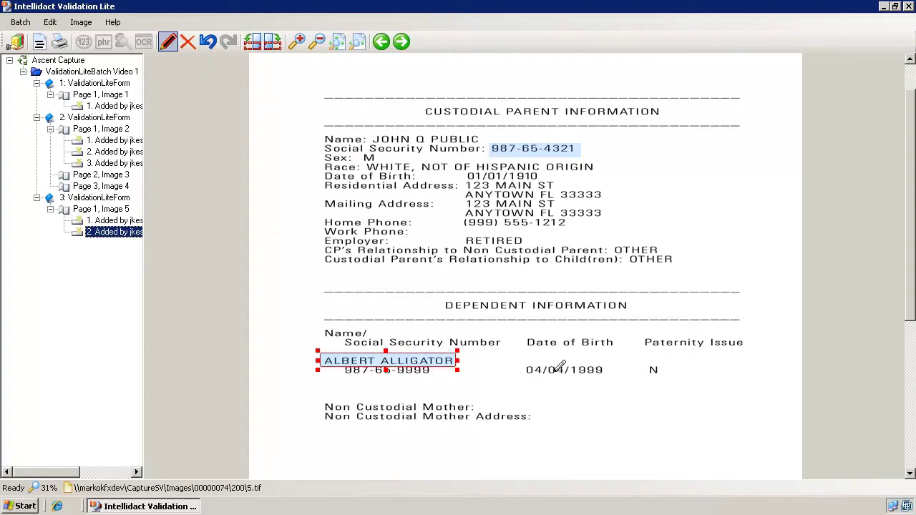
pyautogui.moveTo(512, 359); pyautogui.dragTo(610, 383)
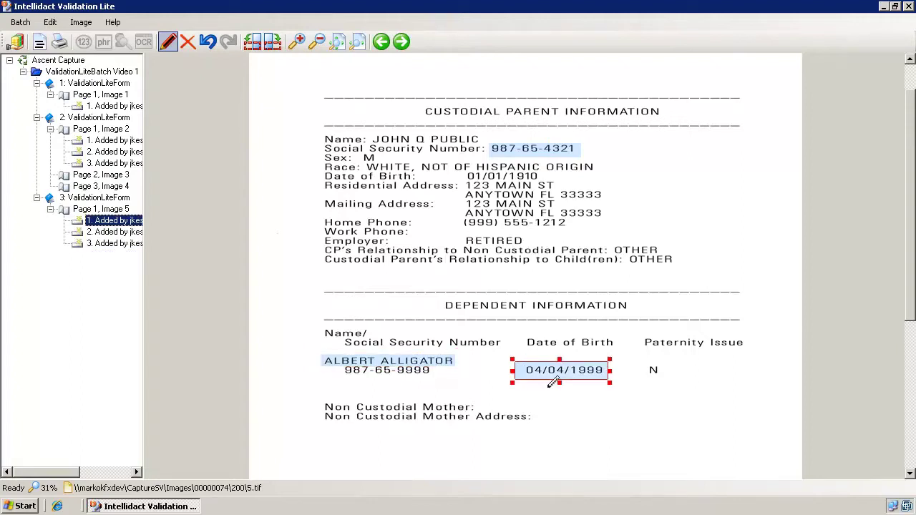
pyautogui.moveTo(339, 363); pyautogui.dragTo(438, 383)
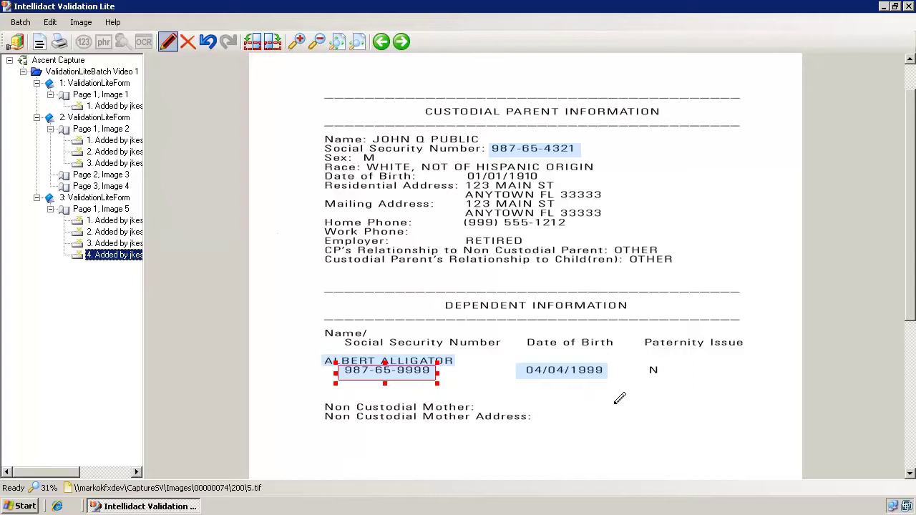
pyautogui.moveTo(608, 395)
pyautogui.mouseDown()
pyautogui.moveTo(664, 423)
pyautogui.moveTo(765, 436)
pyautogui.mouseUp()
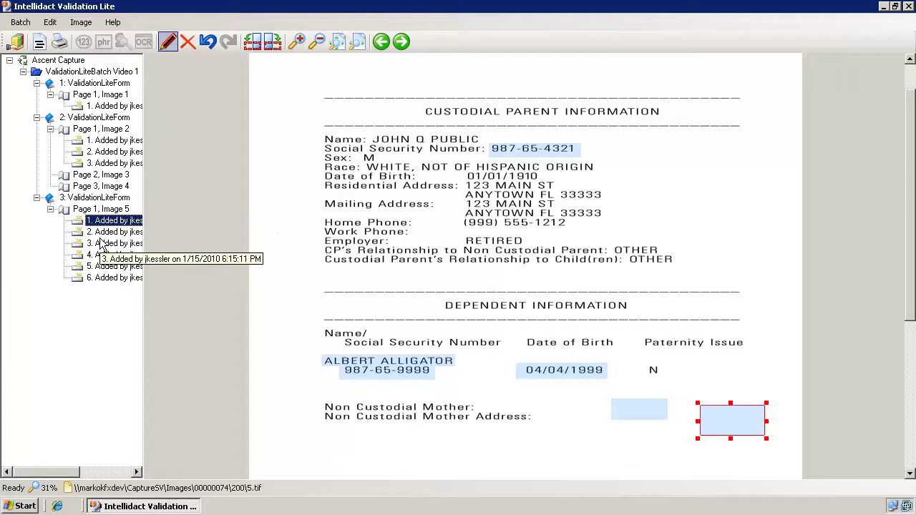
# Delete both stray redaction boxes beside the Non Custodial Mother lines
pyautogui.click(188, 43)
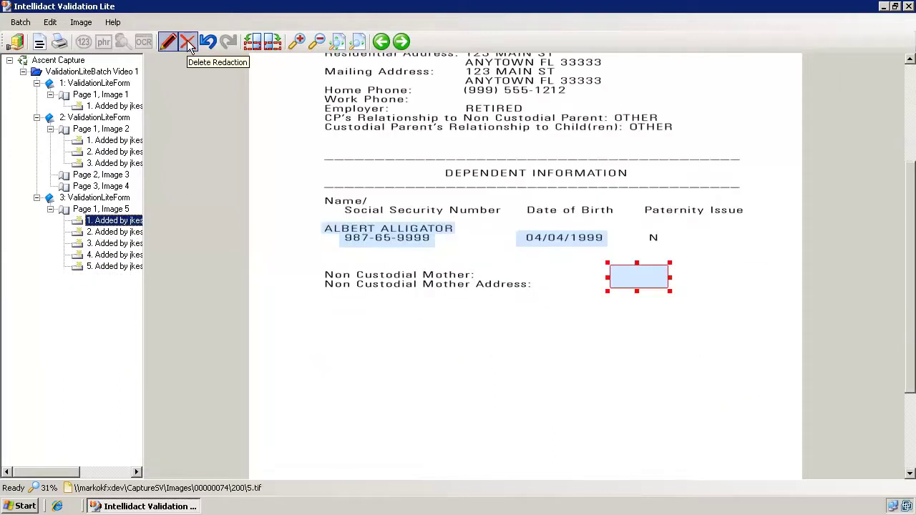
pyautogui.click(188, 43)
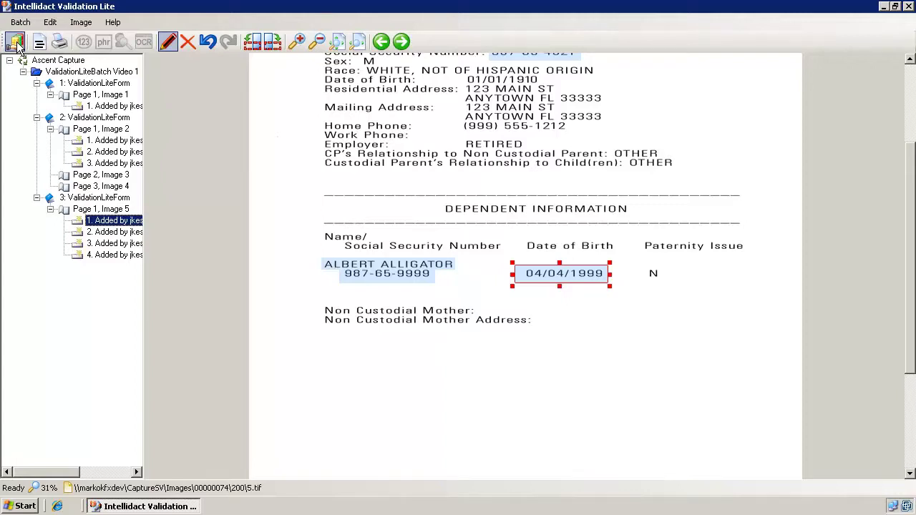
# Close the batch, saving the redaction changes and choosing Close instead of Suspend
pyautogui.click(17, 43)
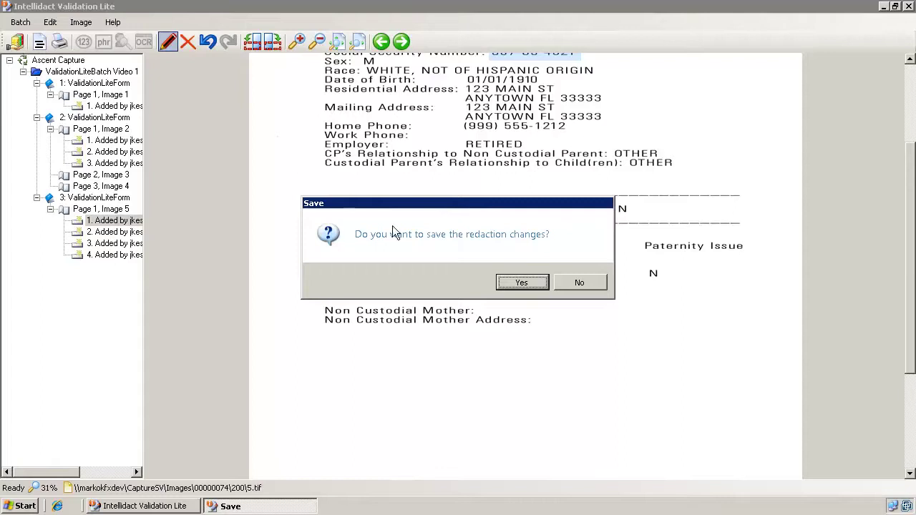
pyautogui.click(524, 285)
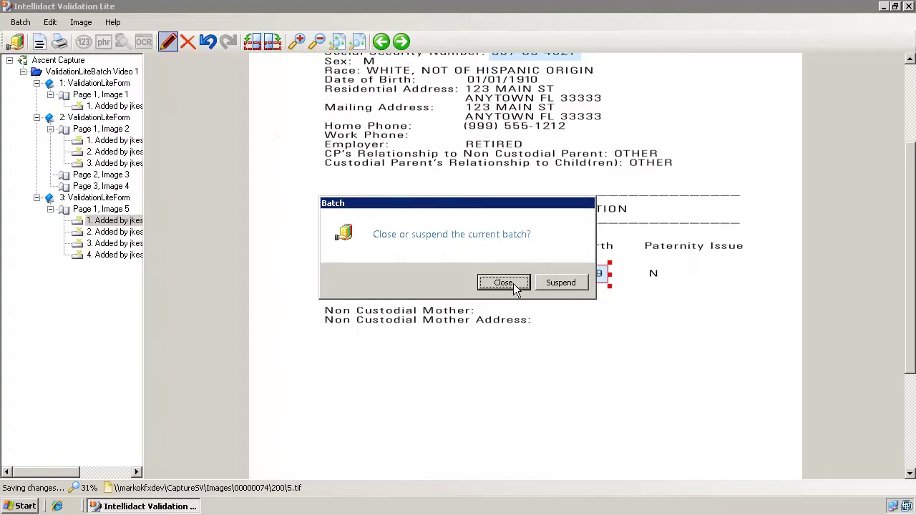
pyautogui.click(504, 282)
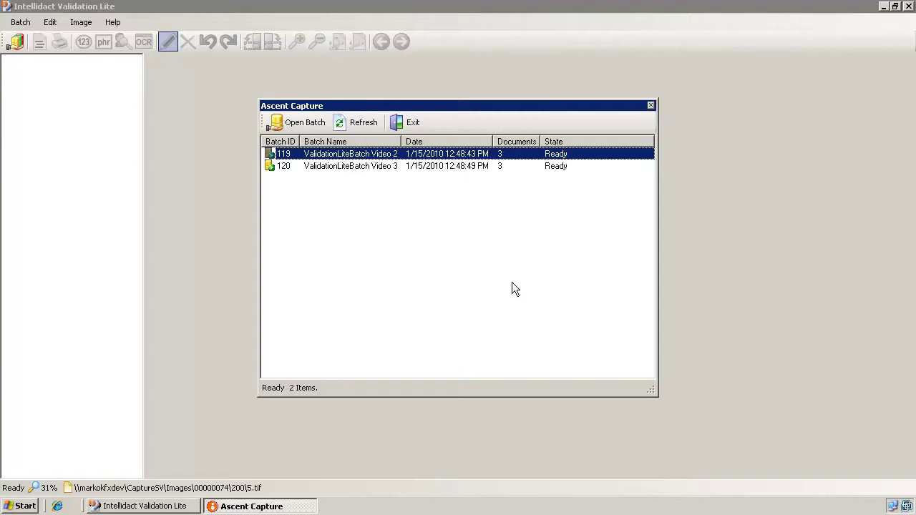
# Exit Validation Lite and launch Kofax Capture Batch Manager from the Start menu
pyautogui.click(651, 106)
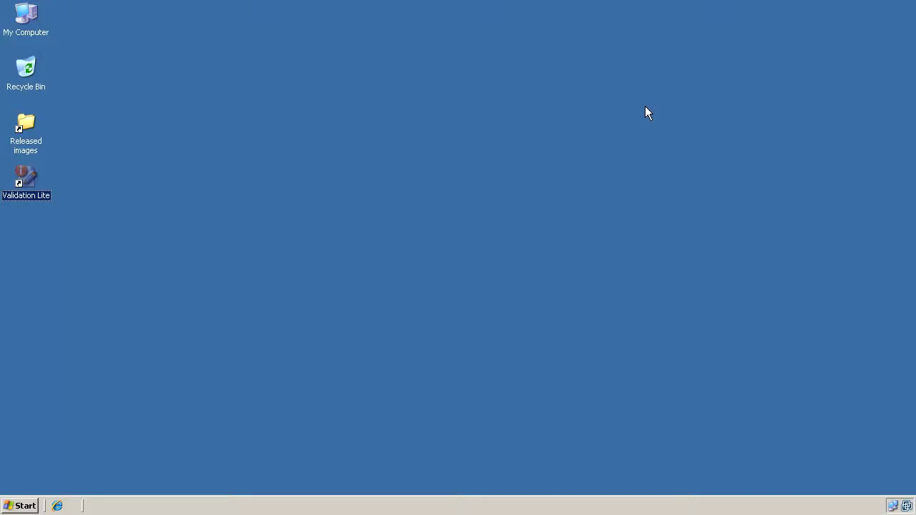
pyautogui.click(22, 506)
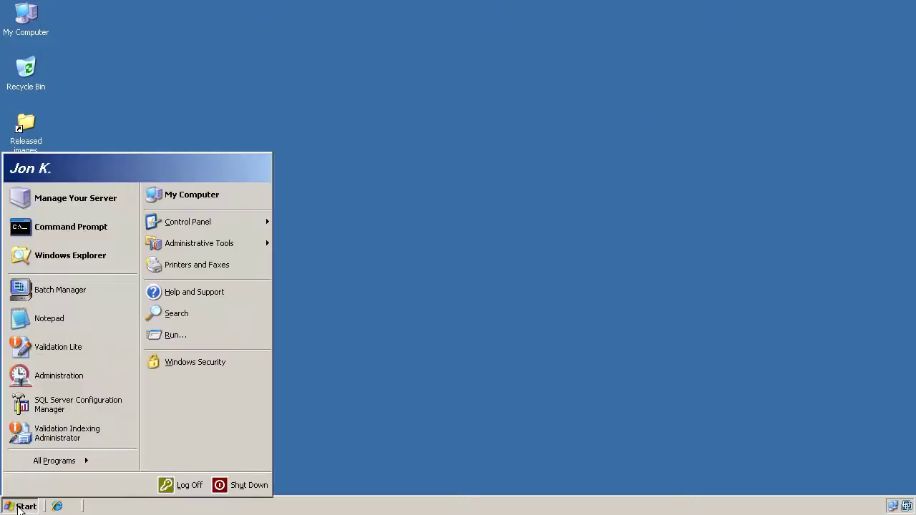
pyautogui.click(66, 292)
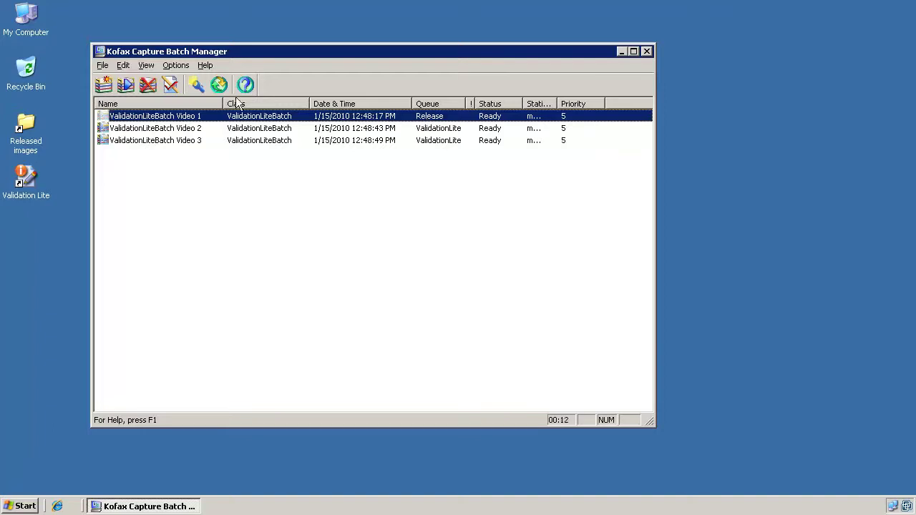
# Process the Video 1 batch for release, refresh to confirm it's gone, and close Batch Manager
pyautogui.click(126, 85)
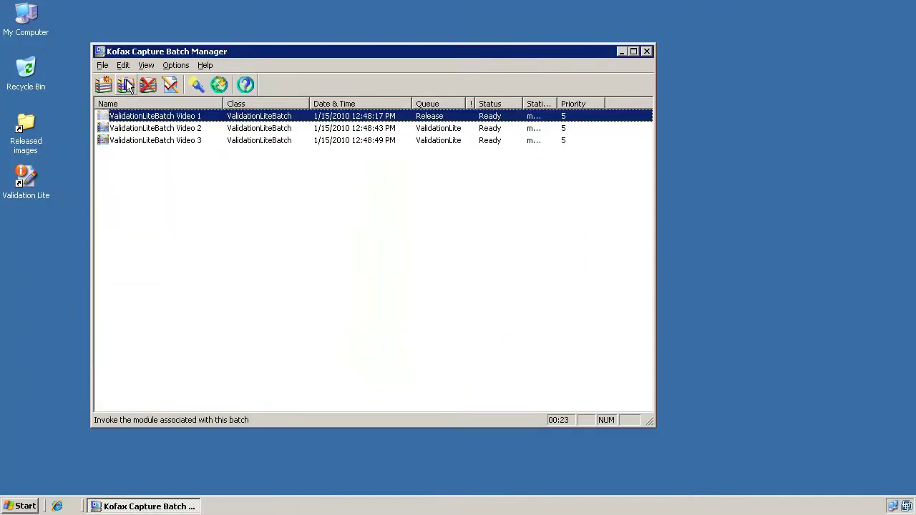
pyautogui.click(220, 85)
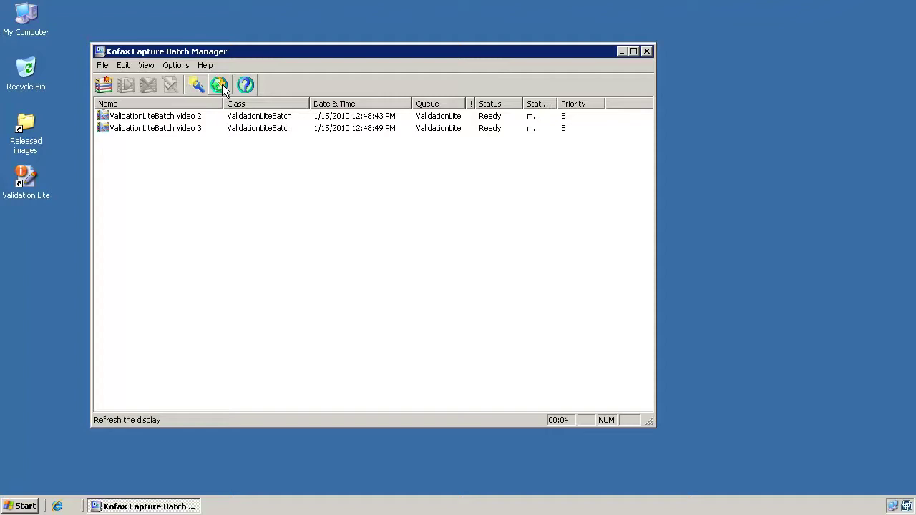
pyautogui.click(645, 51)
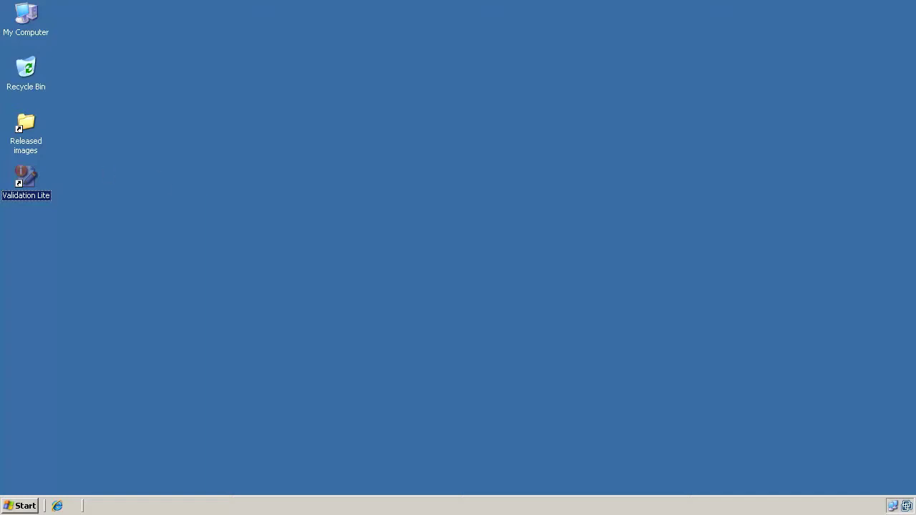
# Open the Released images folder and view 000001A9_R.TIF
pyautogui.doubleClick(29, 126)
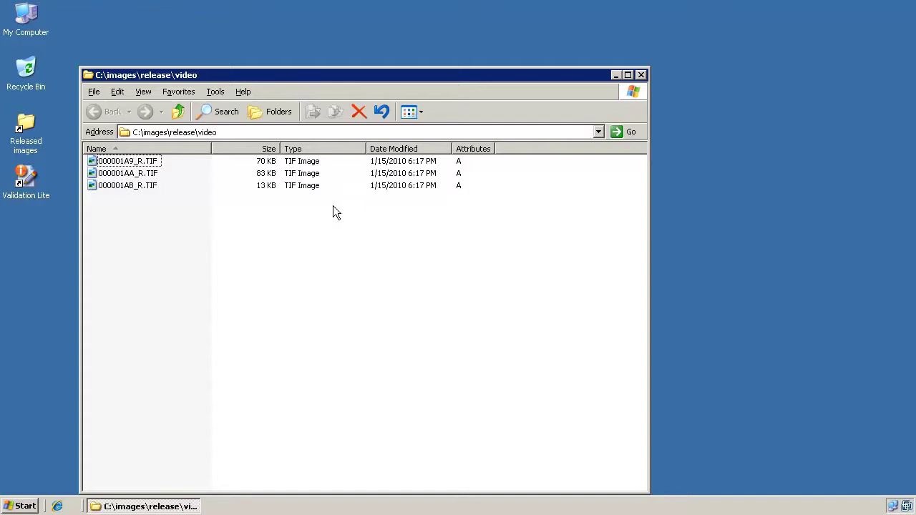
pyautogui.doubleClick(107, 162)
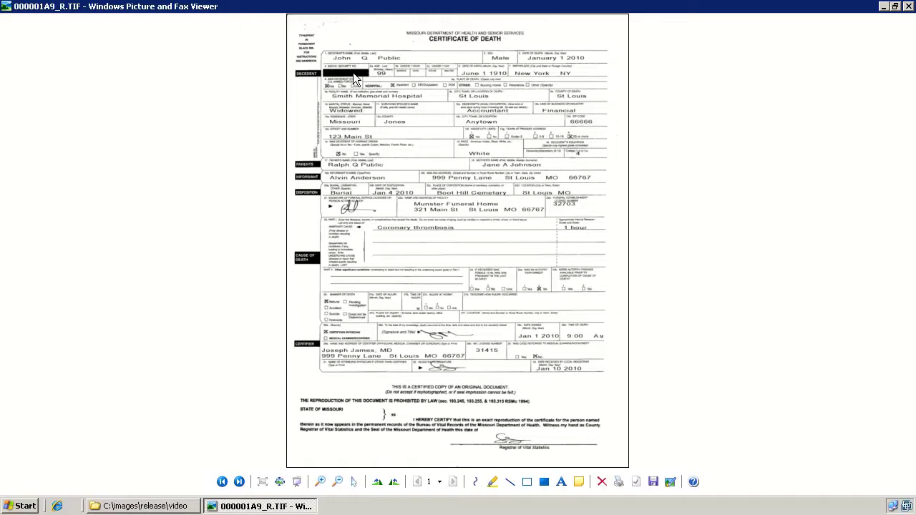
# Review the redacted 000001AA_R.TIF and 000001AB_R.TIF images, then close the viewer
pyautogui.click(239, 481)
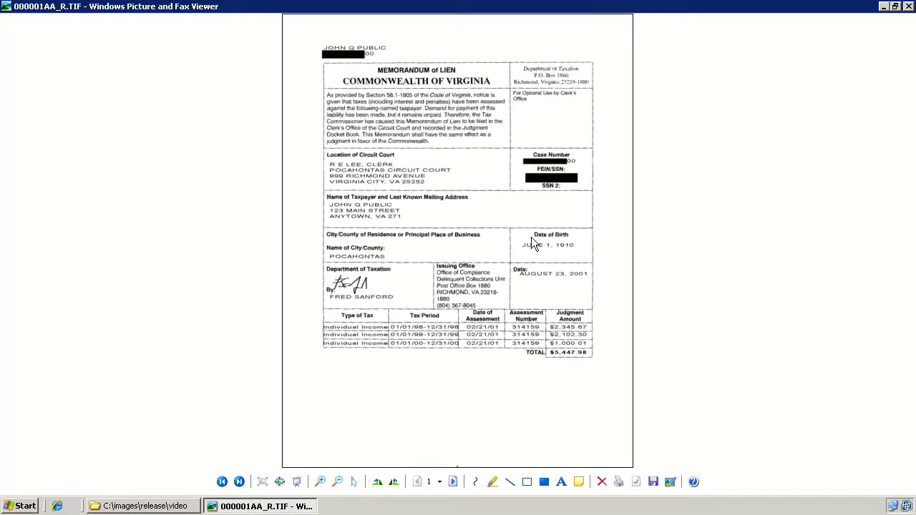
pyautogui.click(239, 482)
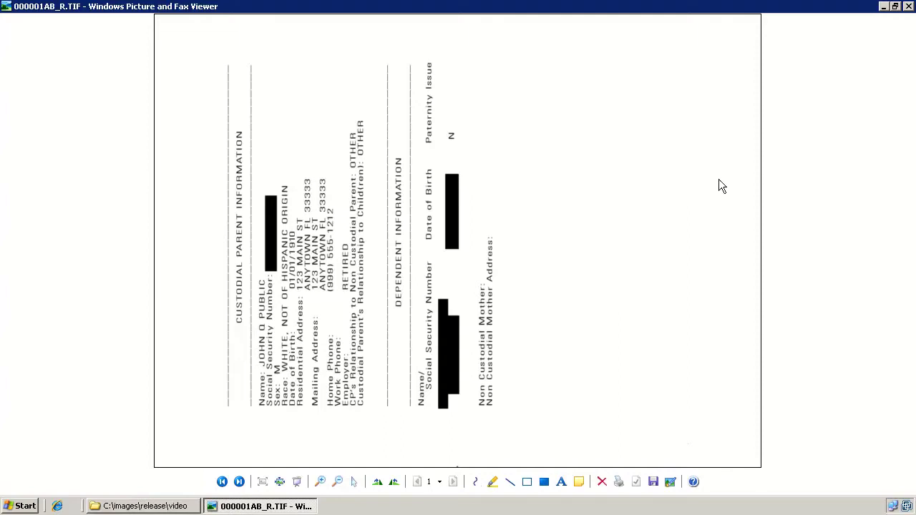
pyautogui.click(907, 6)
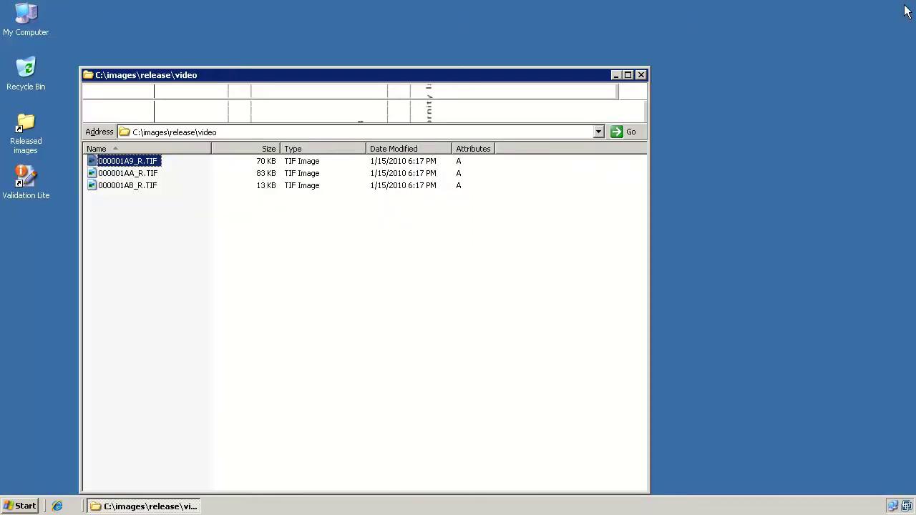